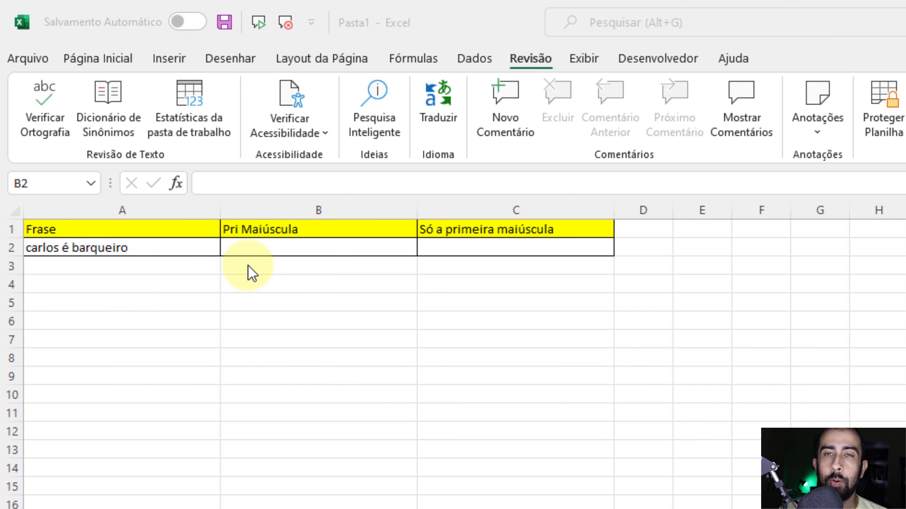
# Enter =PRI.MAIÚSCULA(A2) in B2 so it shows 'Carlos É Barqueiro'
pyautogui.doubleClick(271, 251)
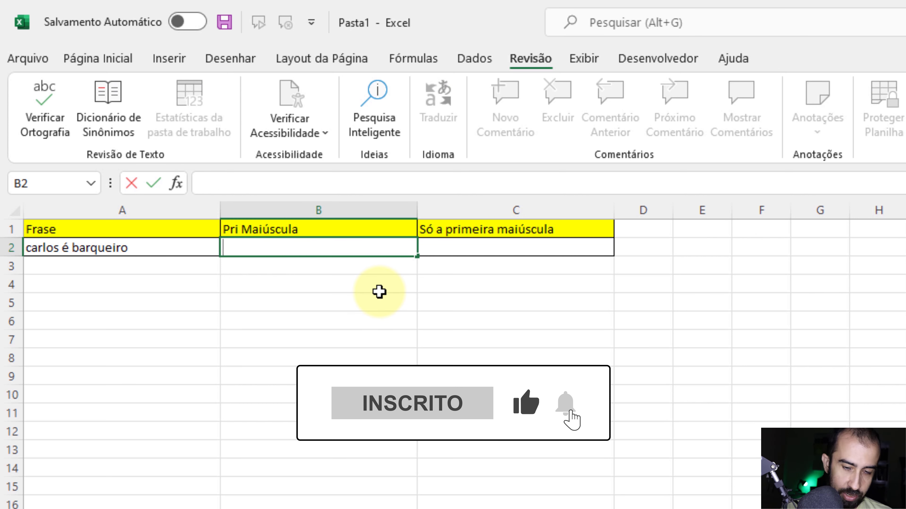
pyautogui.write('=')
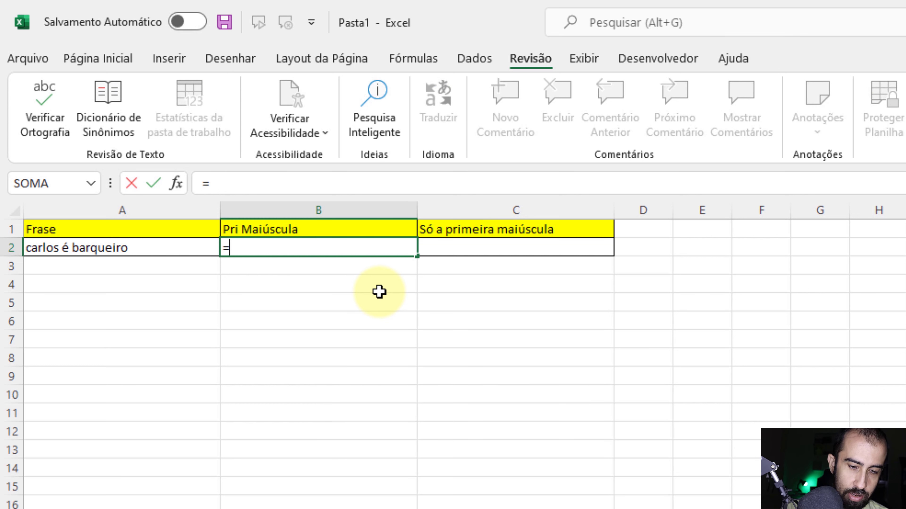
pyautogui.write('pri')
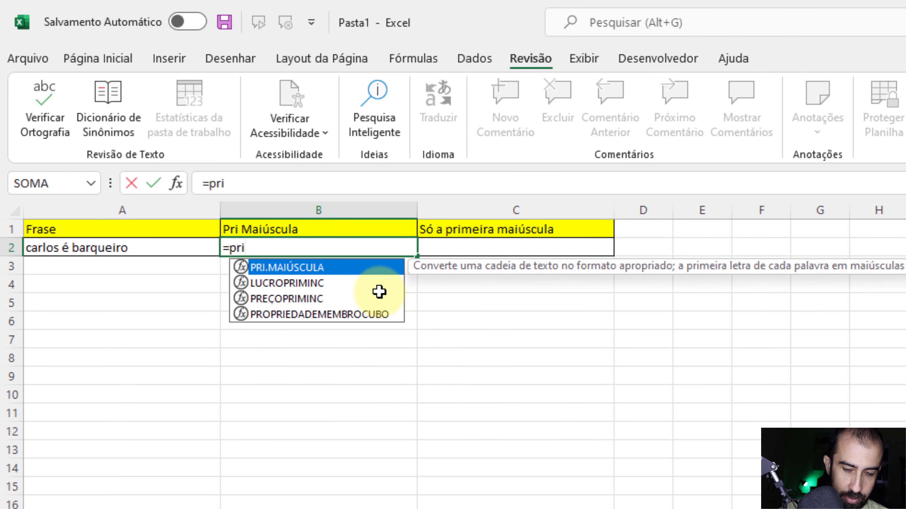
pyautogui.write('.ma')
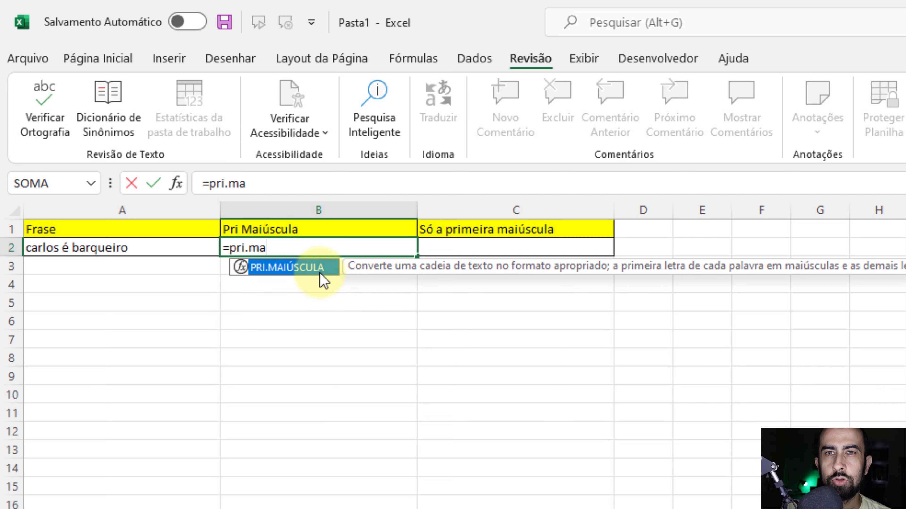
pyautogui.doubleClick(314, 268)
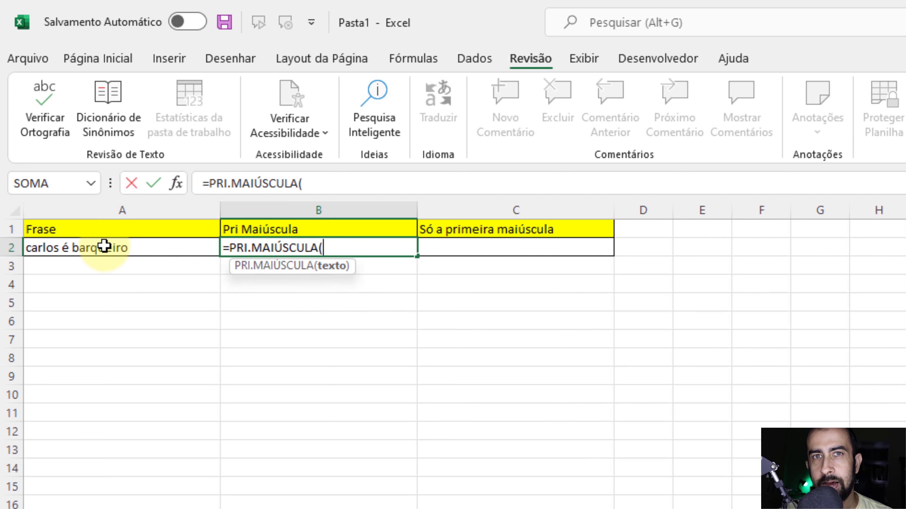
pyautogui.click(81, 249)
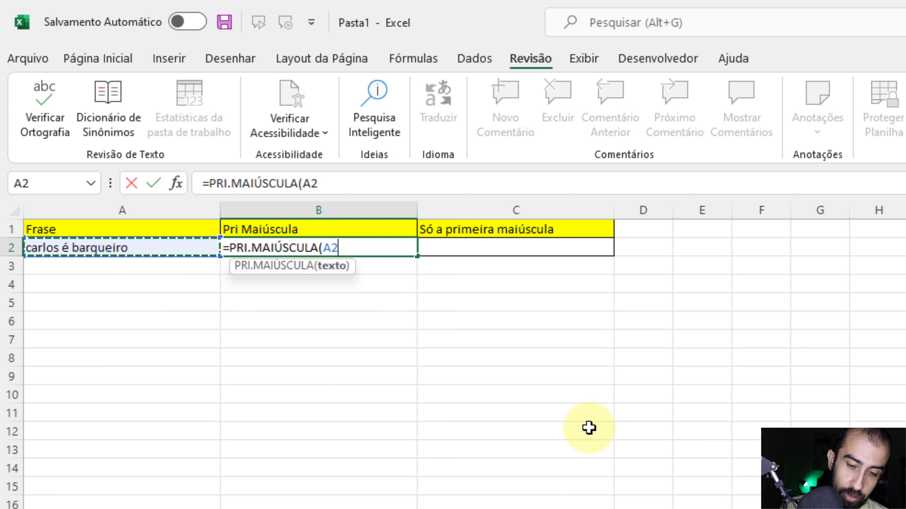
pyautogui.write(')')
pyautogui.press('Return')
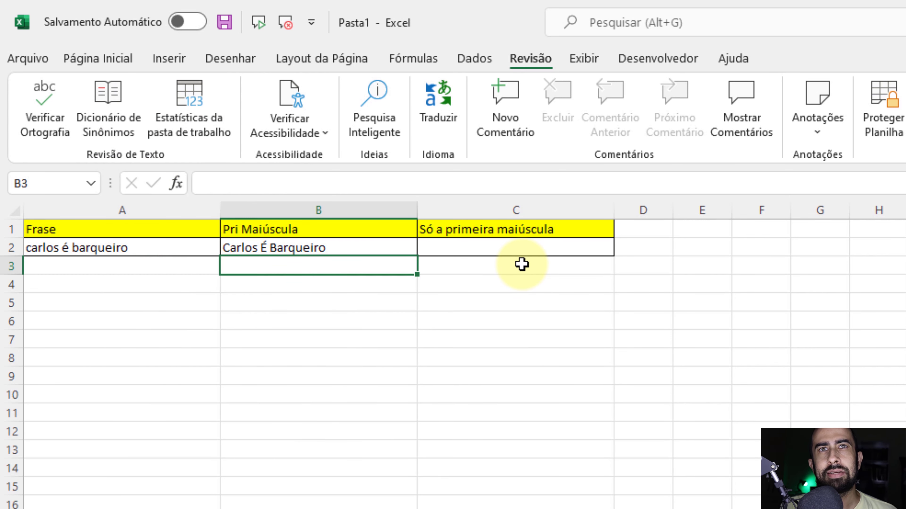
# Start a formula in C2 with =maiúscula(esquerda, nesting ESQUERDA inside MAIÚSCULA
pyautogui.click(523, 247)
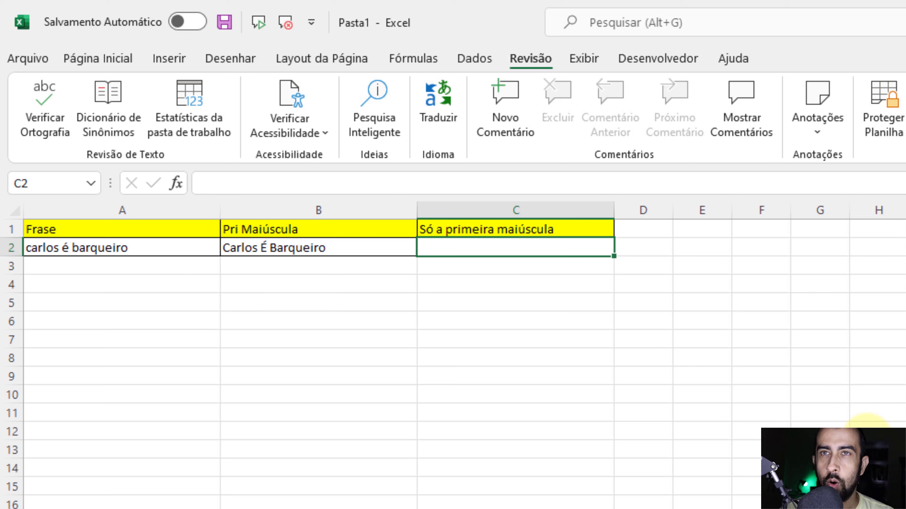
pyautogui.write('=')
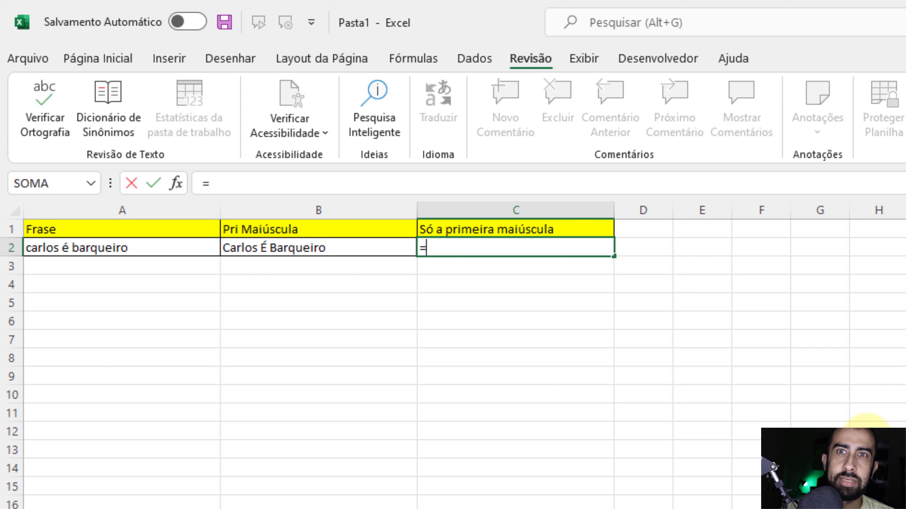
pyautogui.write('mai')
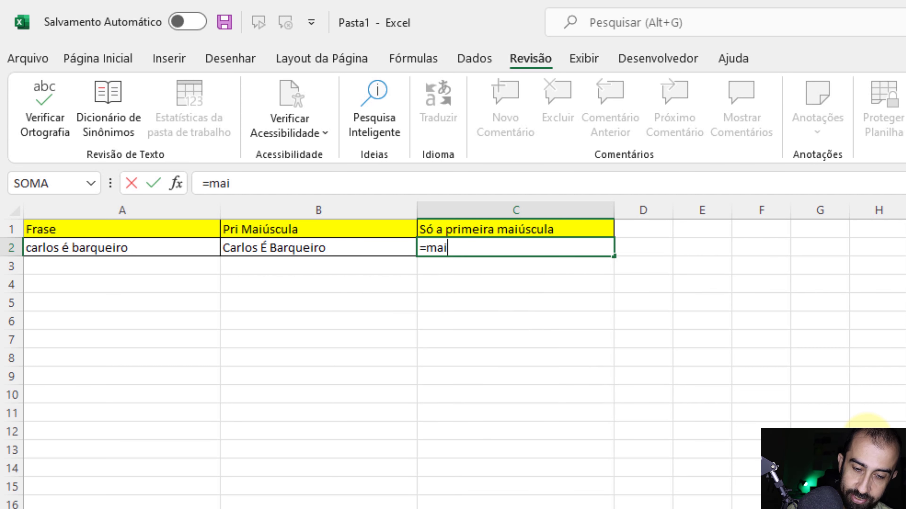
pyautogui.write('úscu')
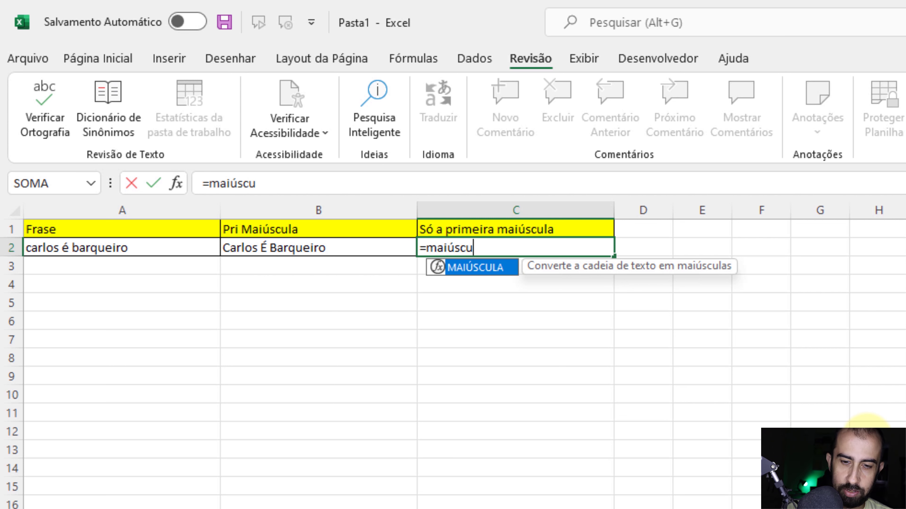
pyautogui.write('la(')
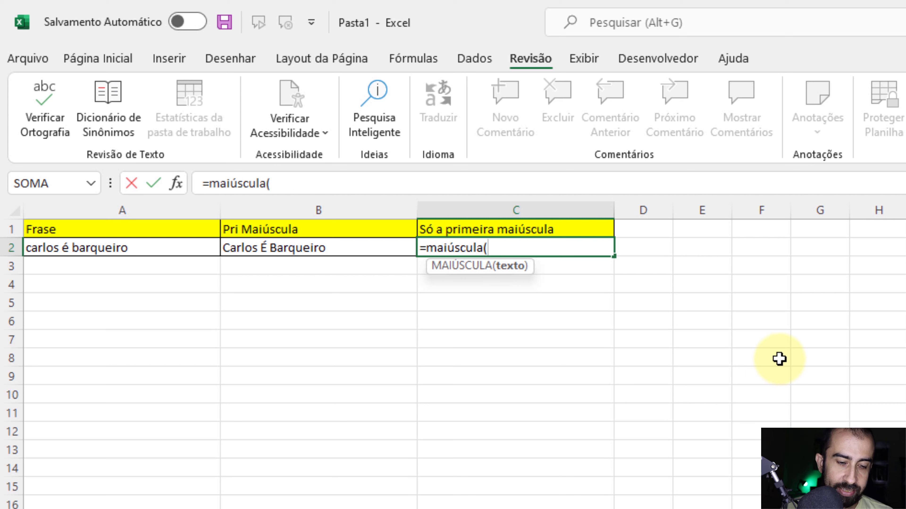
pyautogui.write('esq')
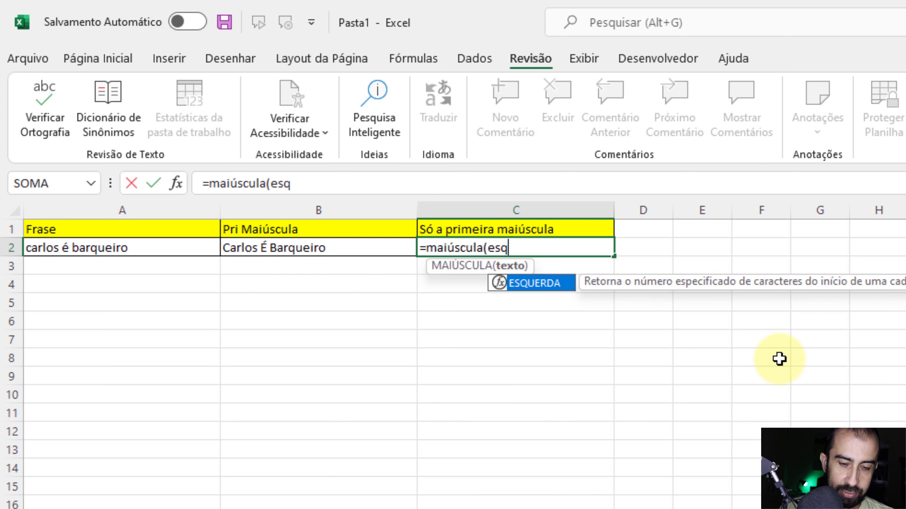
pyautogui.write('uerda')
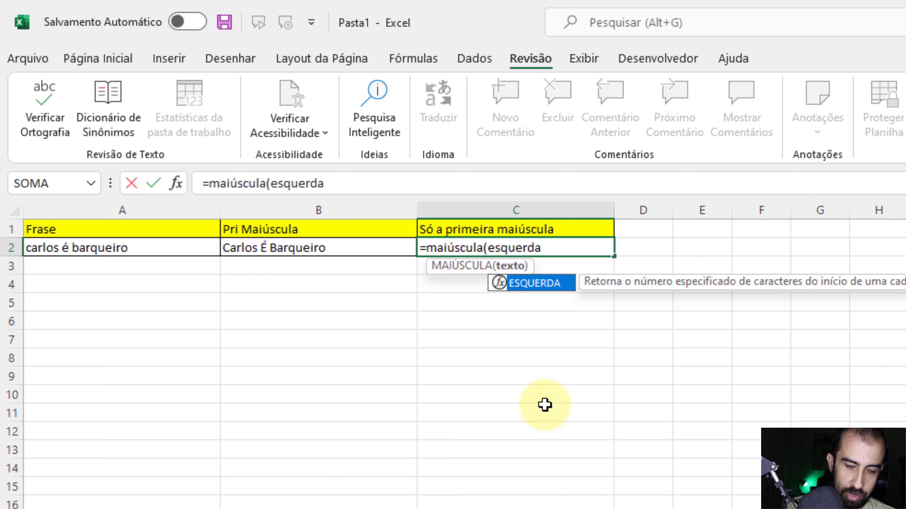
# Extend C2's formula to =maiúscula(esquerda(A2;1))& to uppercase A2's first letter
pyautogui.write('(')
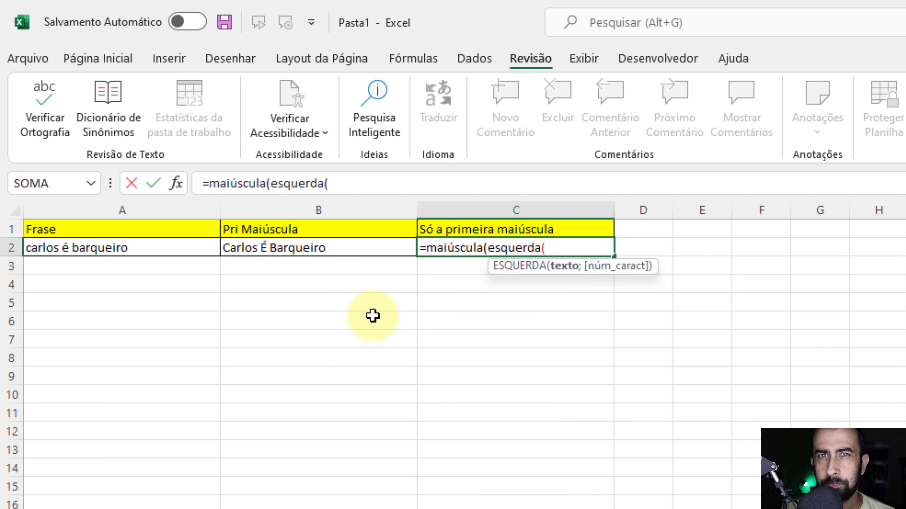
pyautogui.click(90, 247)
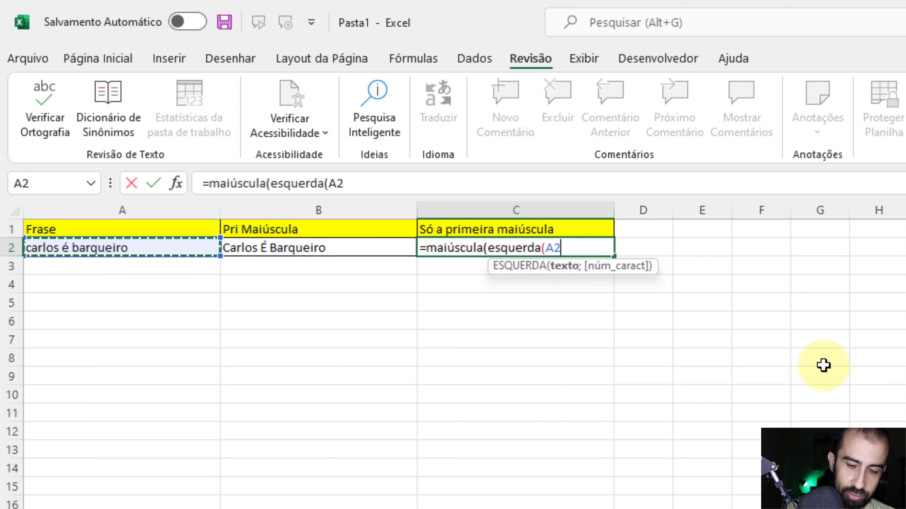
pyautogui.write(';')
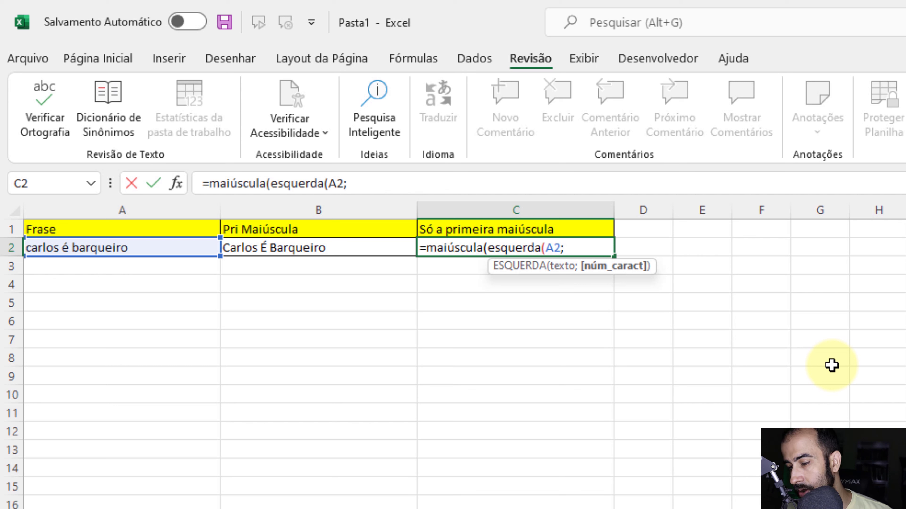
pyautogui.write('1')
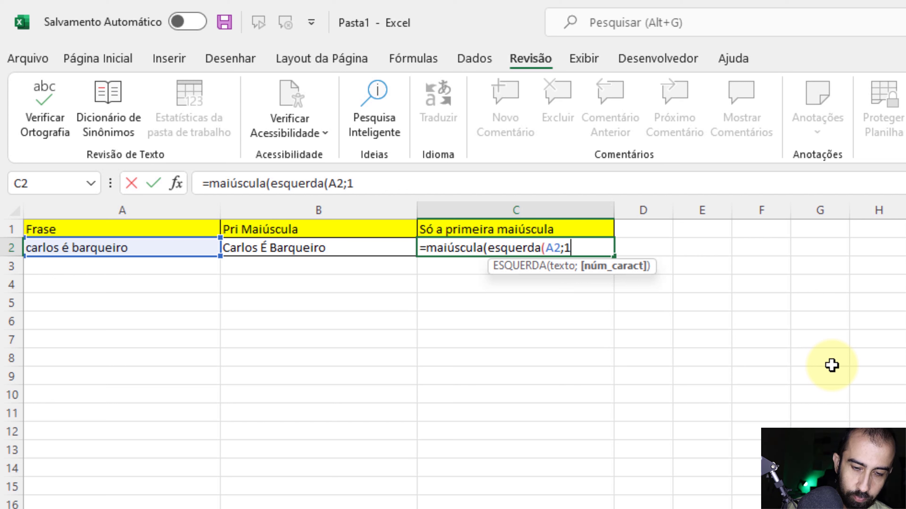
pyautogui.write(')')
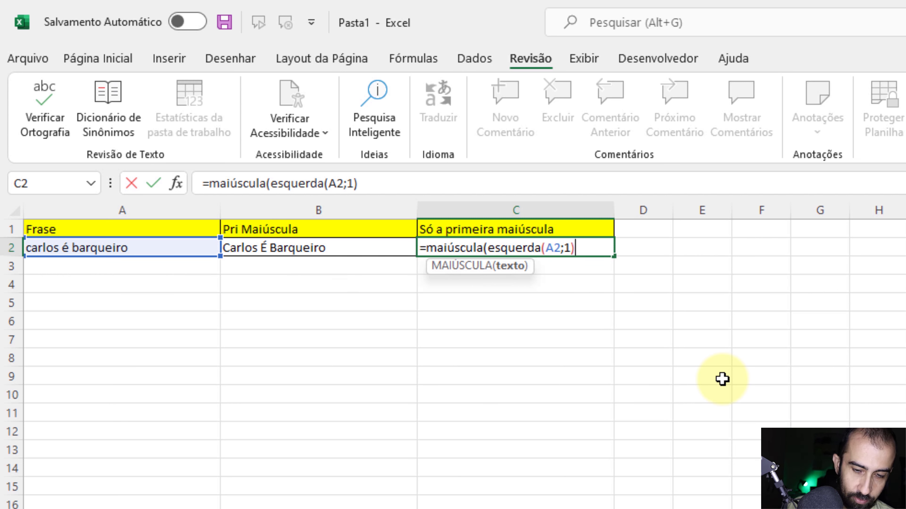
pyautogui.write(')&')
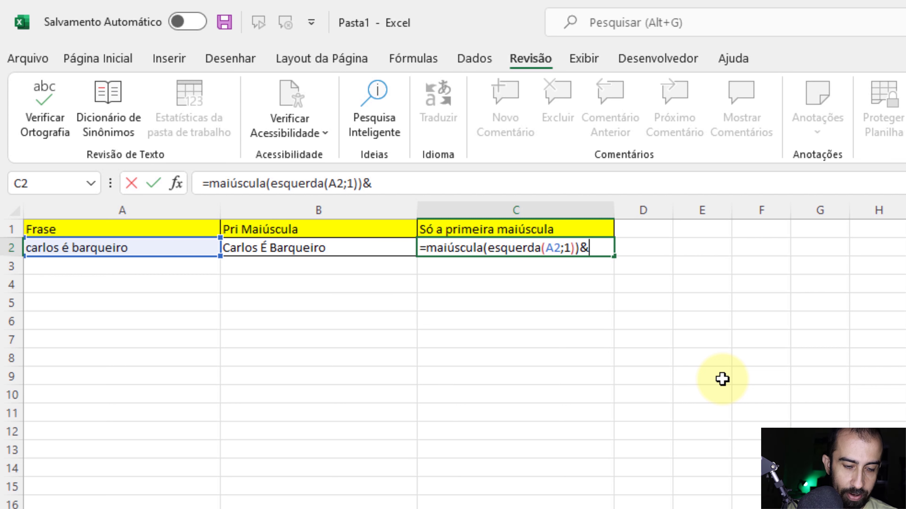
# Complete C2 with ext.texto(A2;2;20) so it displays 'Carlos é barqueiro'
pyautogui.write('ext')
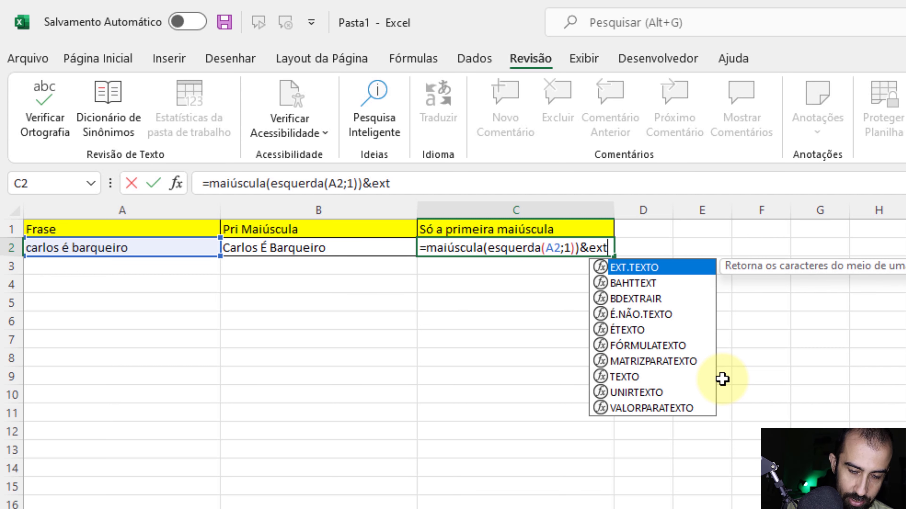
pyautogui.write('.texto')
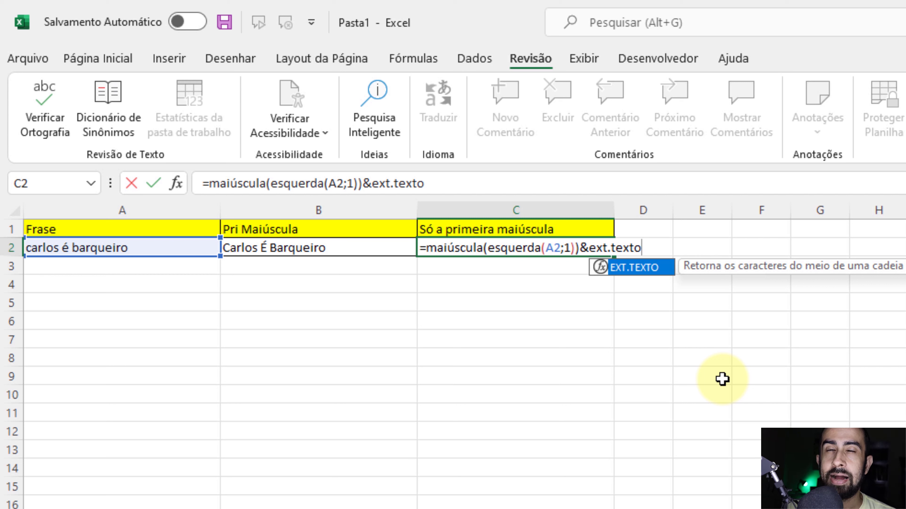
pyautogui.write('(')
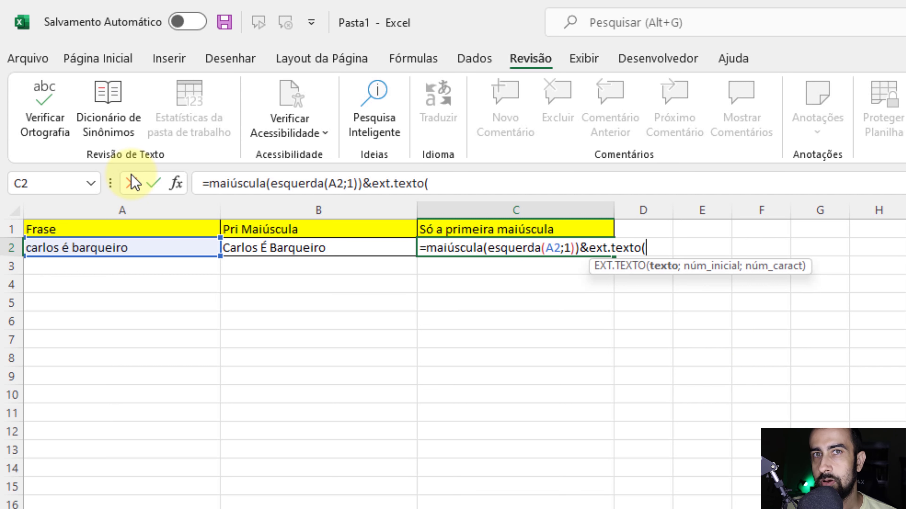
pyautogui.click(139, 248)
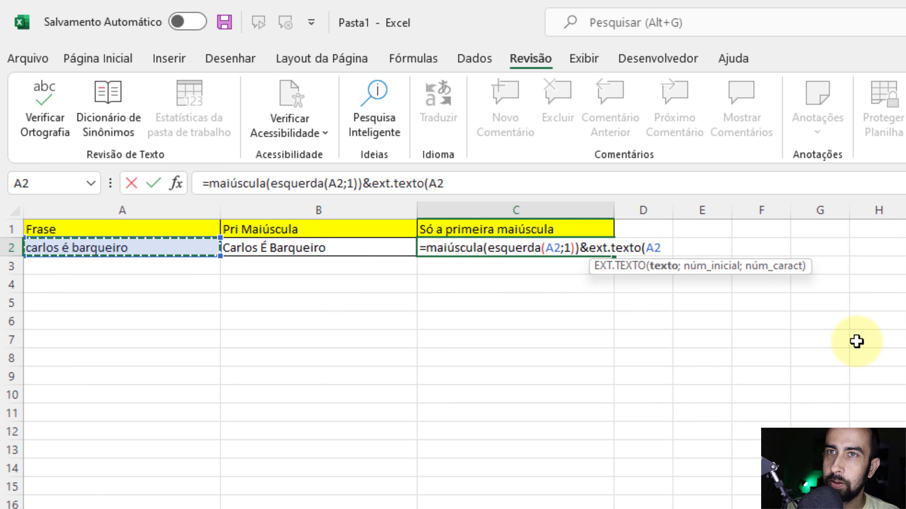
pyautogui.write(';')
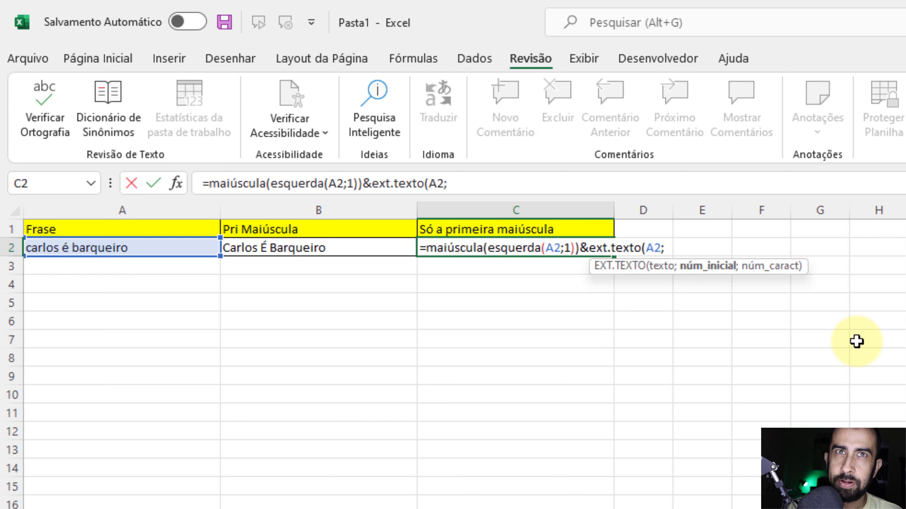
pyautogui.write('2')
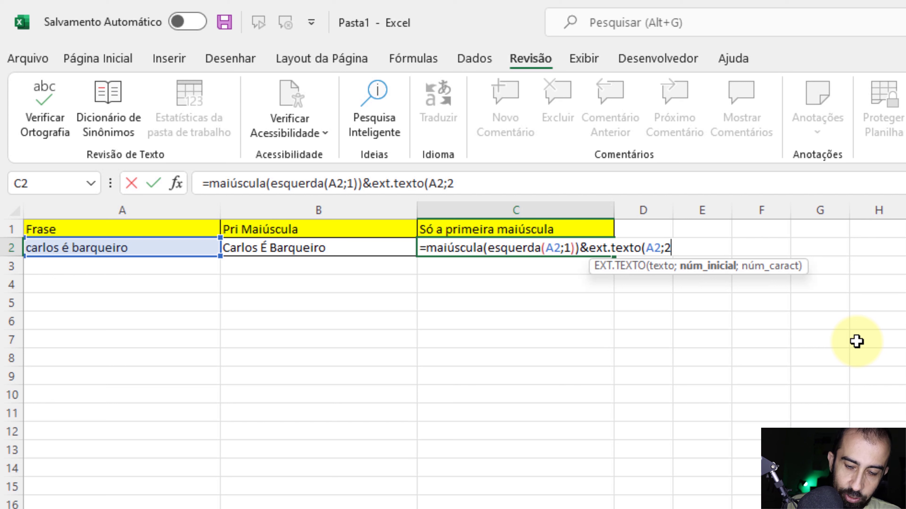
pyautogui.write(';')
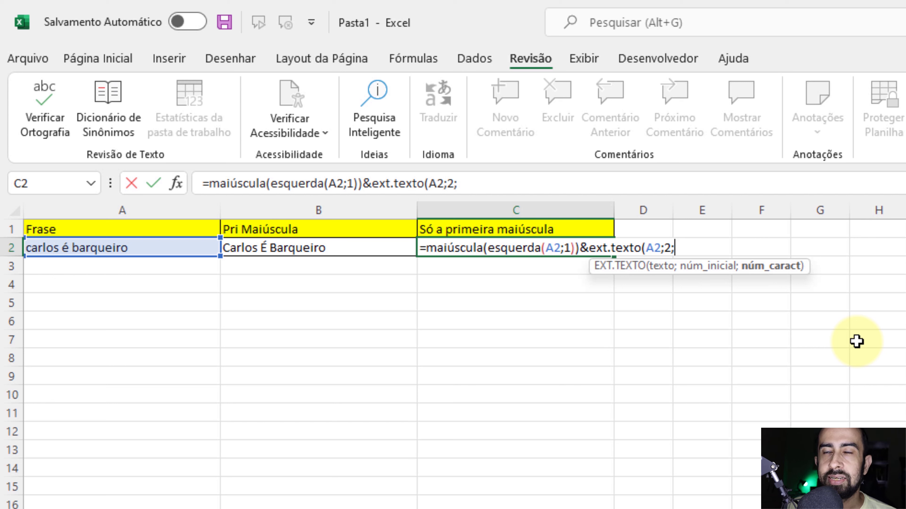
pyautogui.write('1')
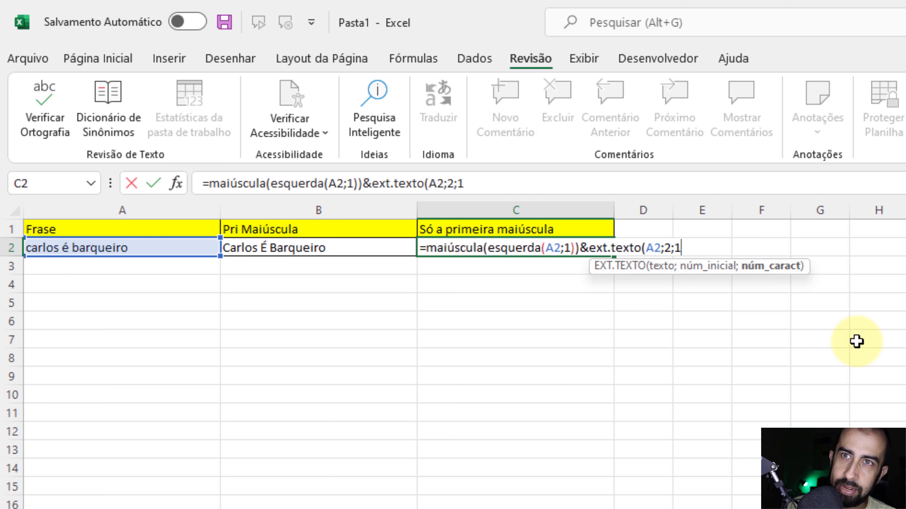
pyautogui.press('BackSpace')
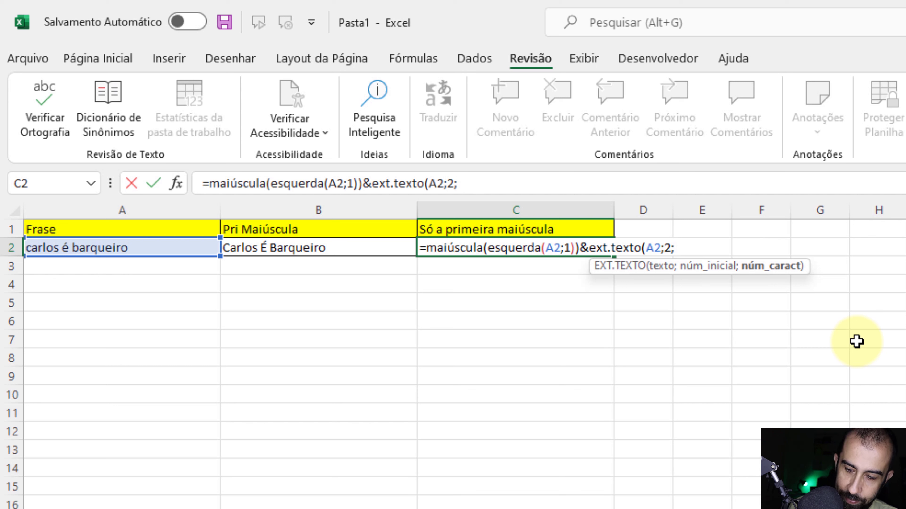
pyautogui.write('20')
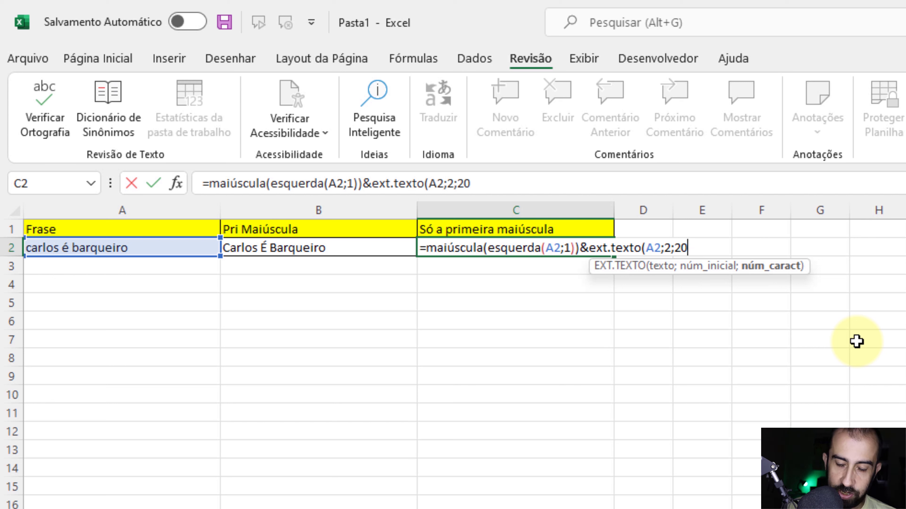
pyautogui.write(')')
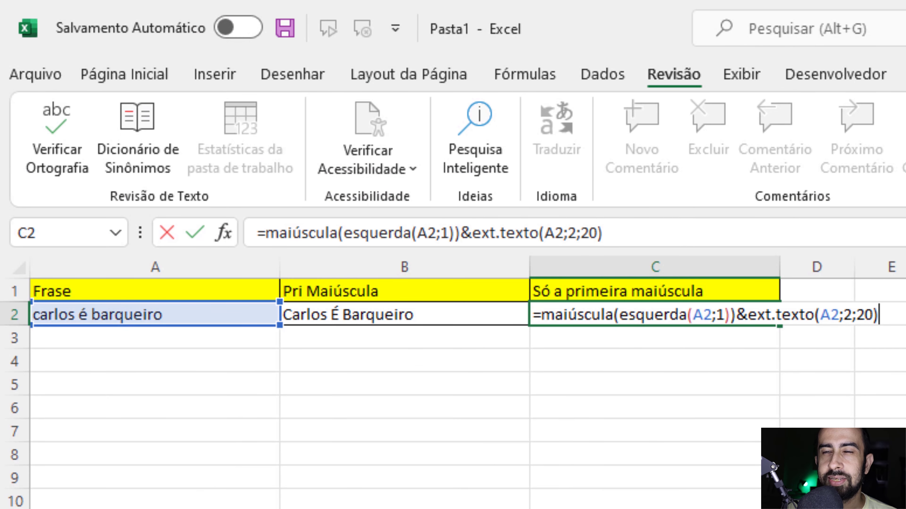
pyautogui.press('Return')
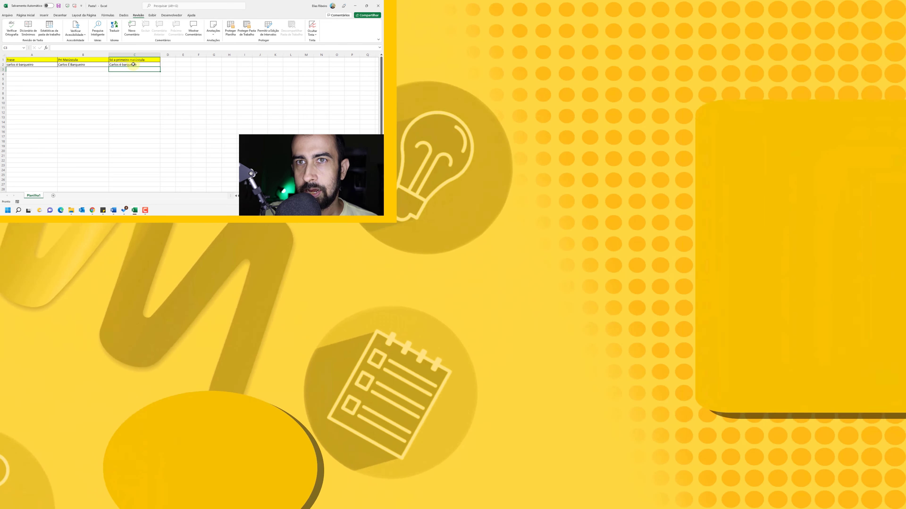
pyautogui.click(134, 64)
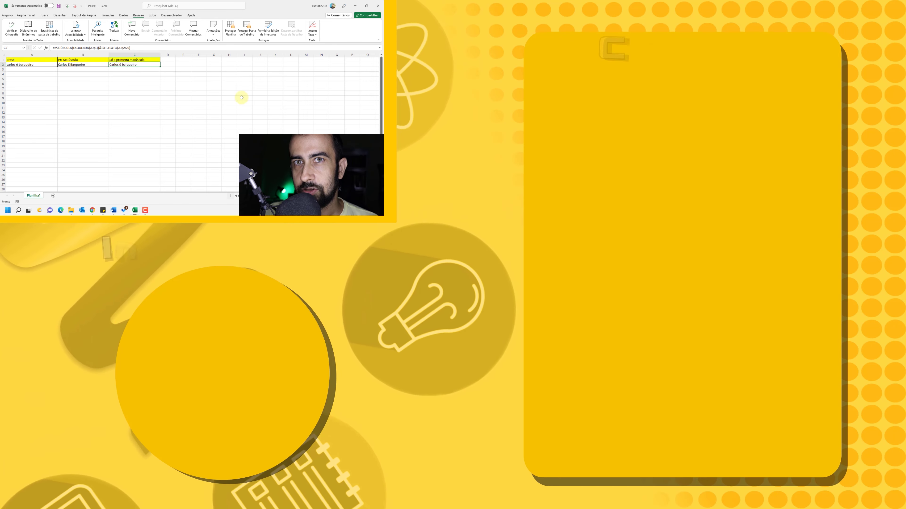